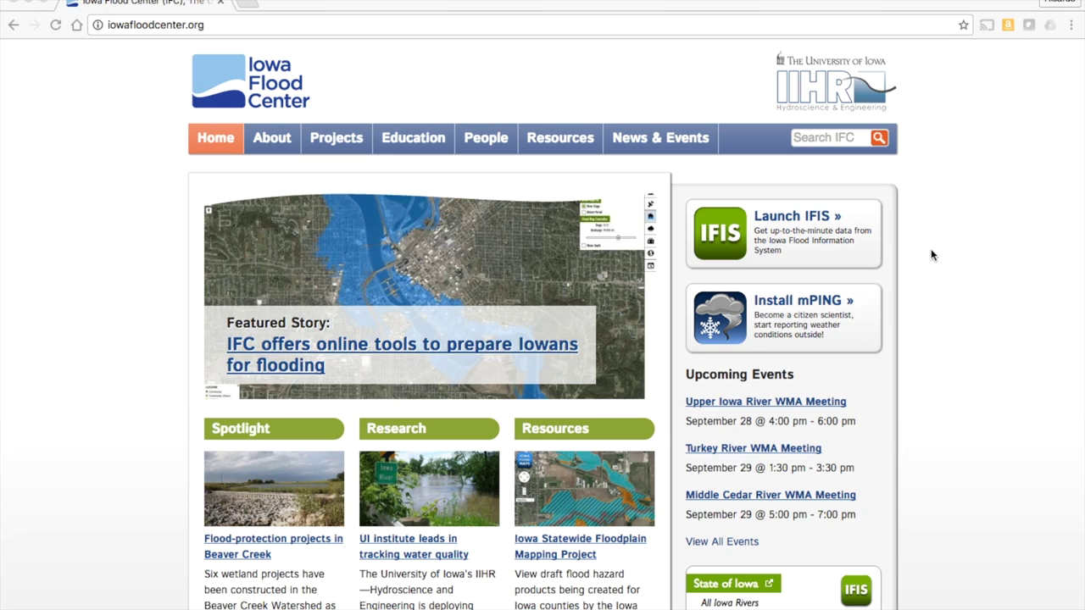
Step: Launch IFIS from the Iowa Flood Center homepage in a new tab
{"action": "left_click", "coordinate": [733, 233]}
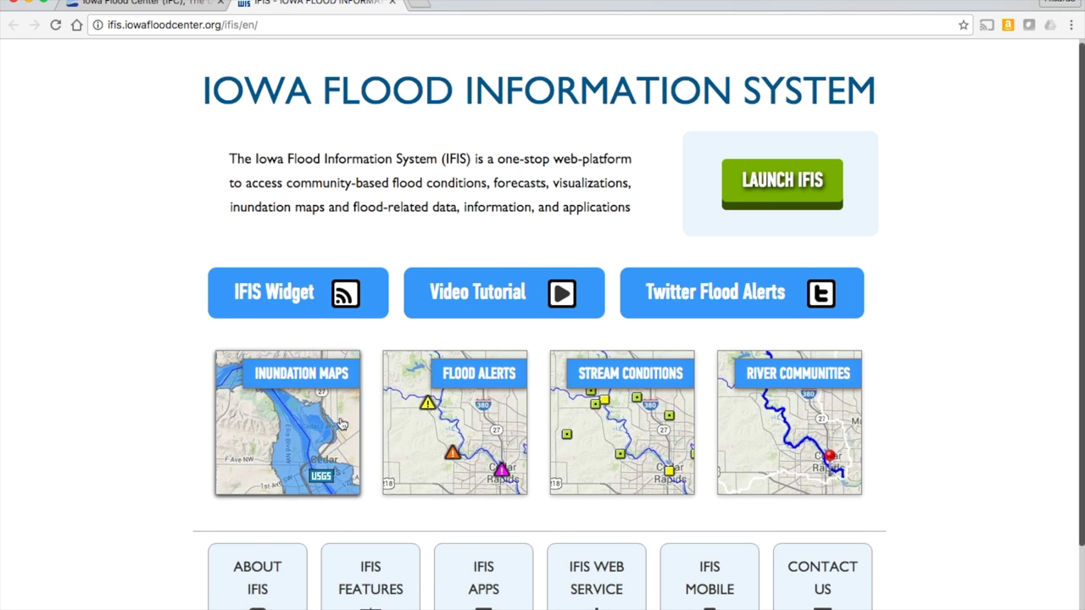
Step: Open the flood alerts map near Waterloo and show the Cedar Falls gauge's 93 ft 6 in major-flood reading
{"action": "left_click", "coordinate": [450, 426]}
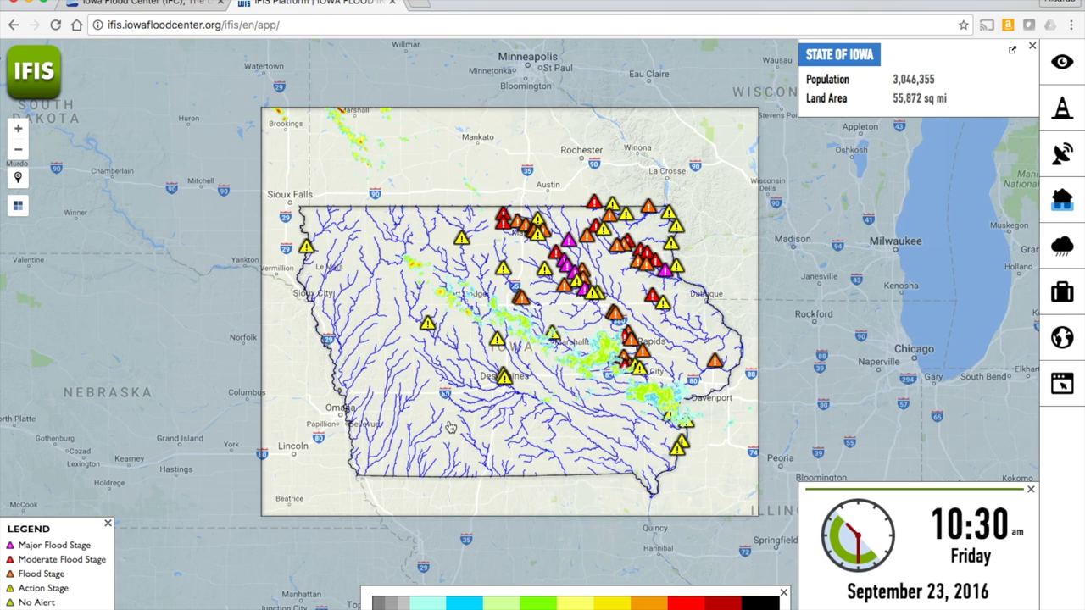
{"action": "scroll", "coordinate": [611, 277], "scroll_direction": "up", "scroll_amount": 1}
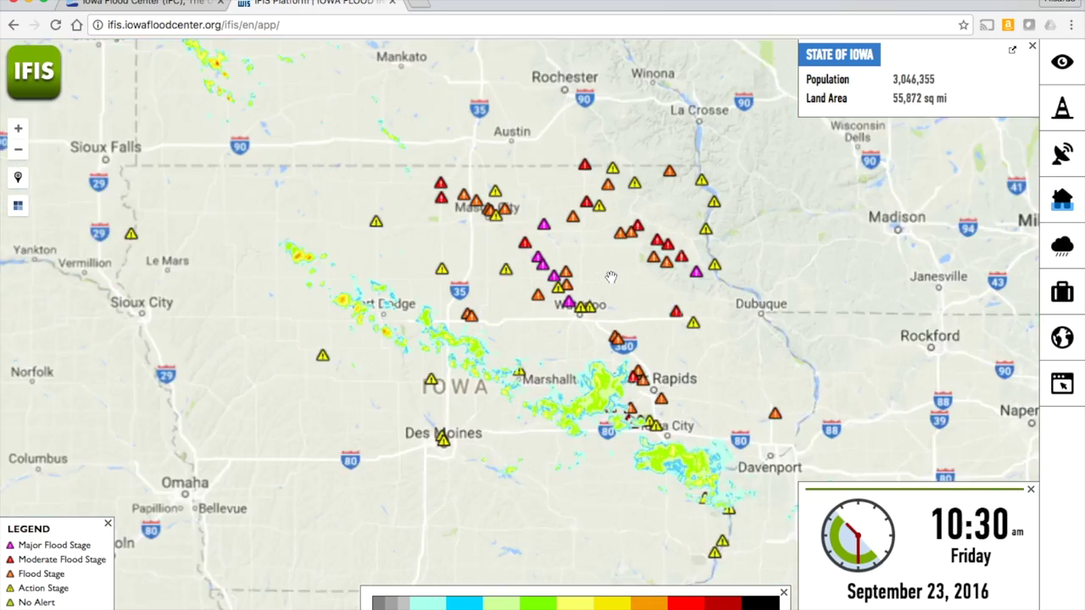
{"action": "scroll", "coordinate": [609, 279], "scroll_direction": "up", "scroll_amount": 1}
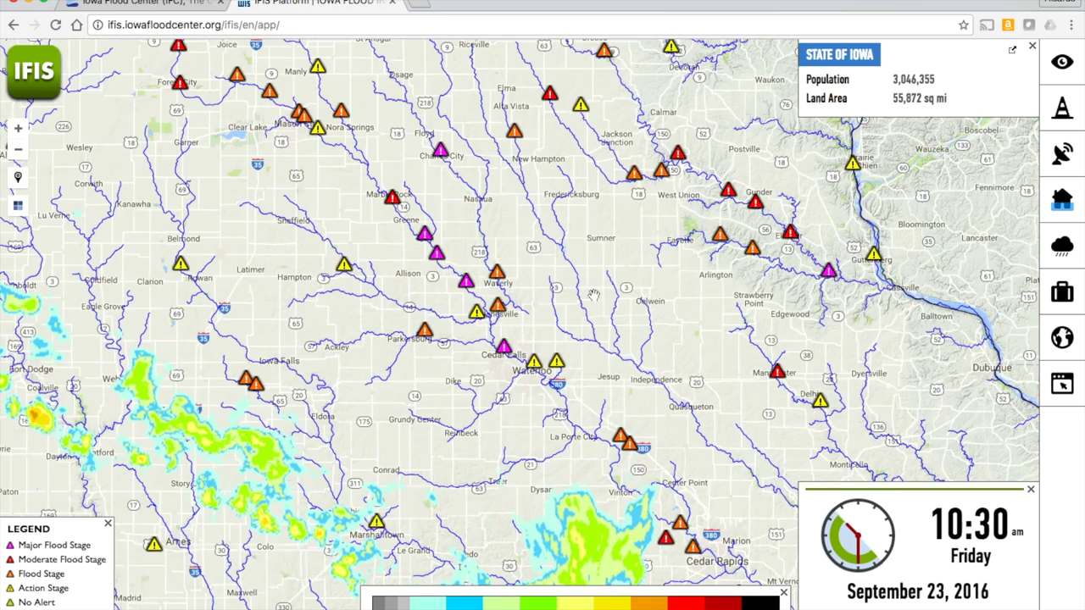
{"action": "left_click_drag", "start_coordinate": [563, 320], "coordinate": [624, 249]}
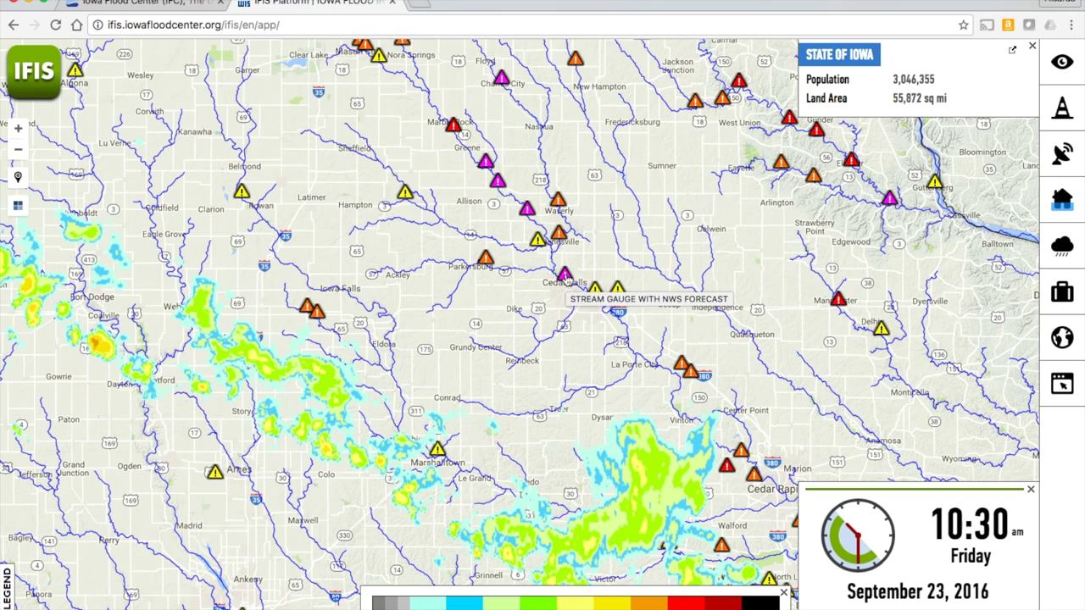
{"action": "left_click", "coordinate": [565, 278]}
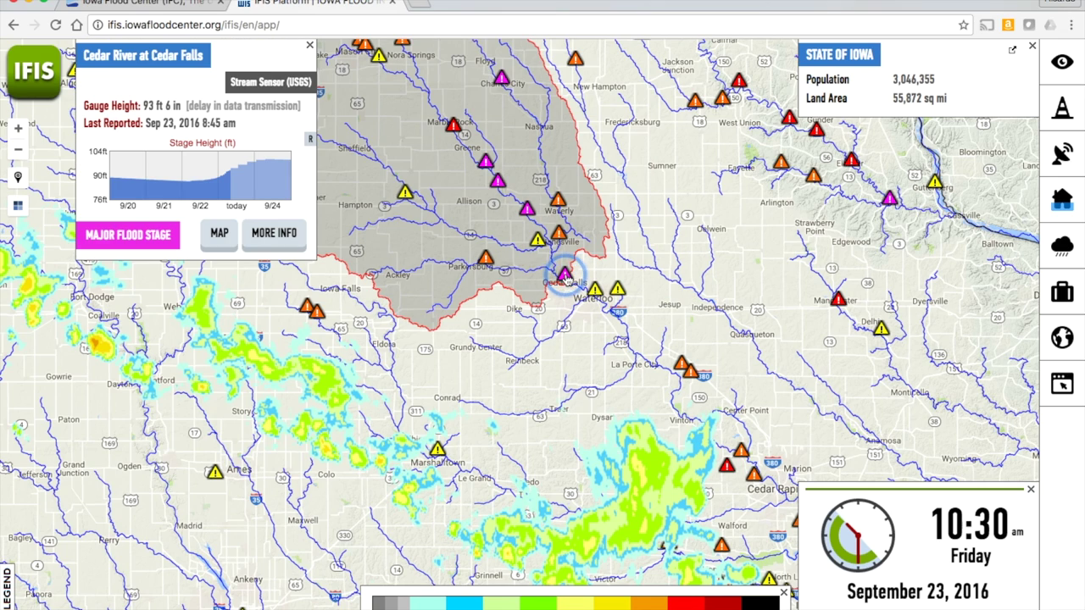
Step: View the Cedar Falls gauge details with the forecast through Sep 27, then close the details
{"action": "mouse_move", "coordinate": [262, 191]}
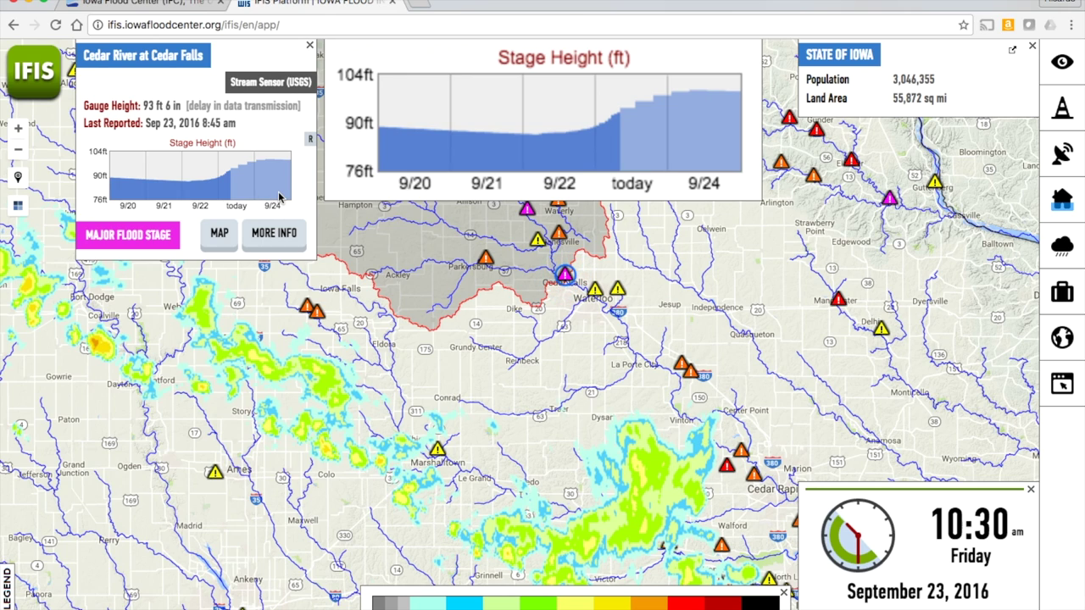
{"action": "left_click", "coordinate": [280, 241]}
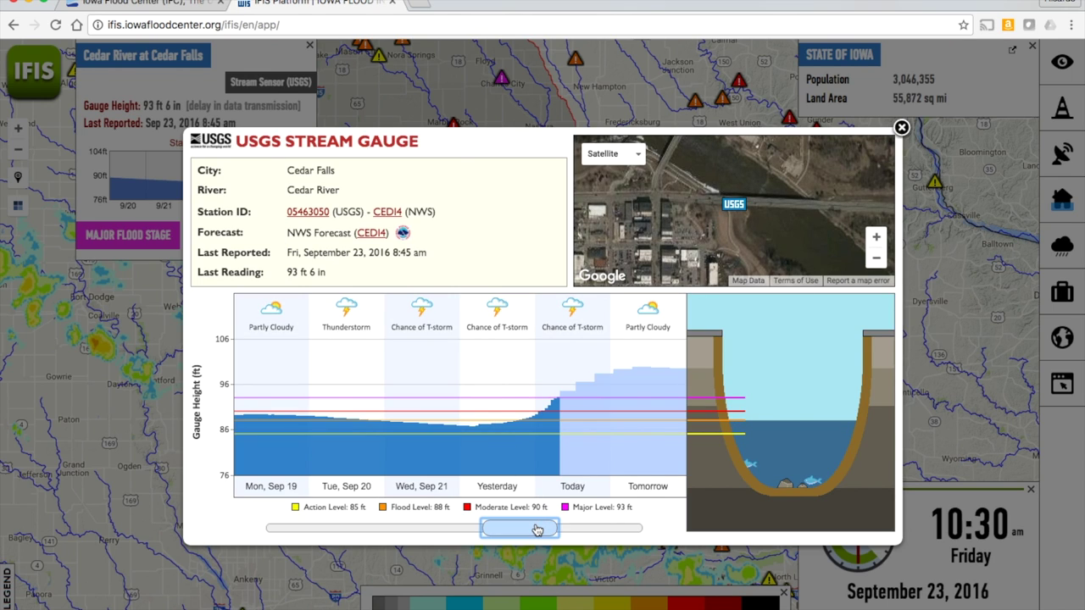
{"action": "left_click_drag", "start_coordinate": [538, 530], "coordinate": [663, 541]}
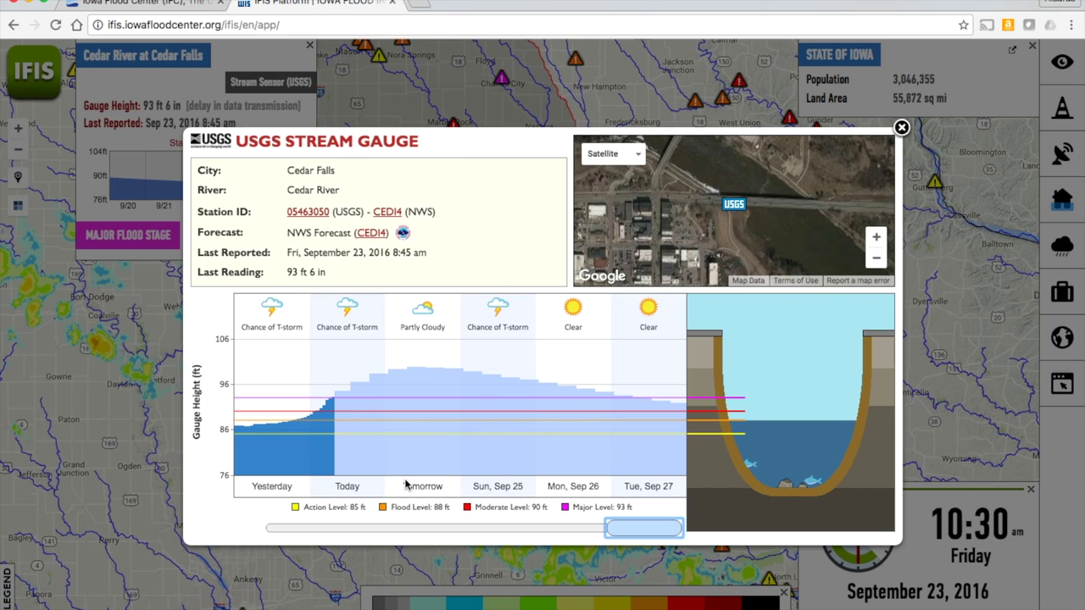
{"action": "mouse_move", "coordinate": [414, 364]}
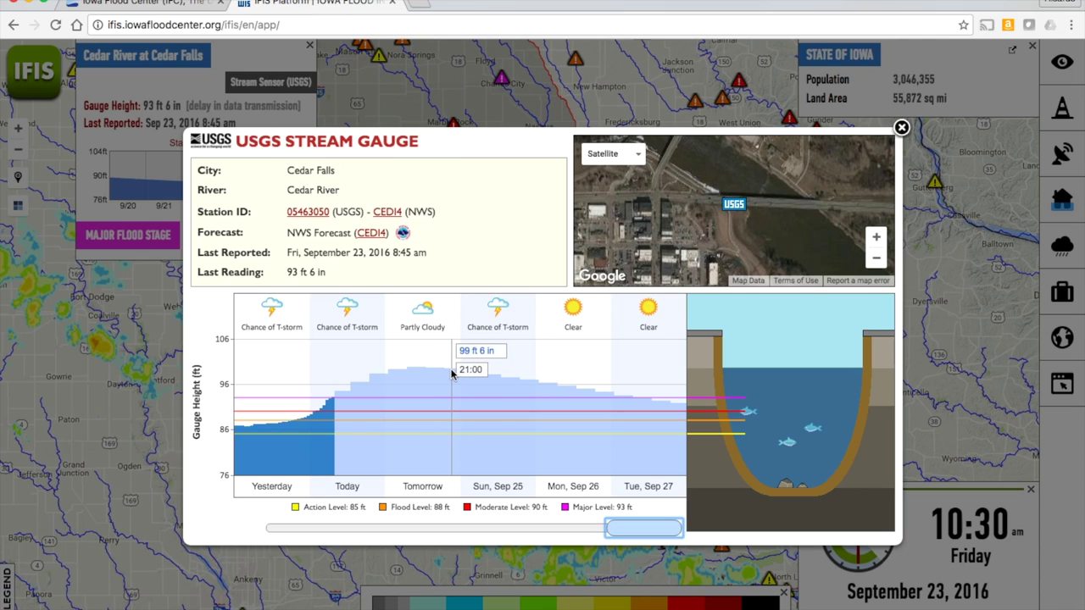
{"action": "left_click", "coordinate": [901, 129]}
Step: Open the Cedar Falls inundation map and raise the river stage to 96 ft
{"action": "mouse_move", "coordinate": [286, 175]}
{"action": "left_click", "coordinate": [222, 230]}
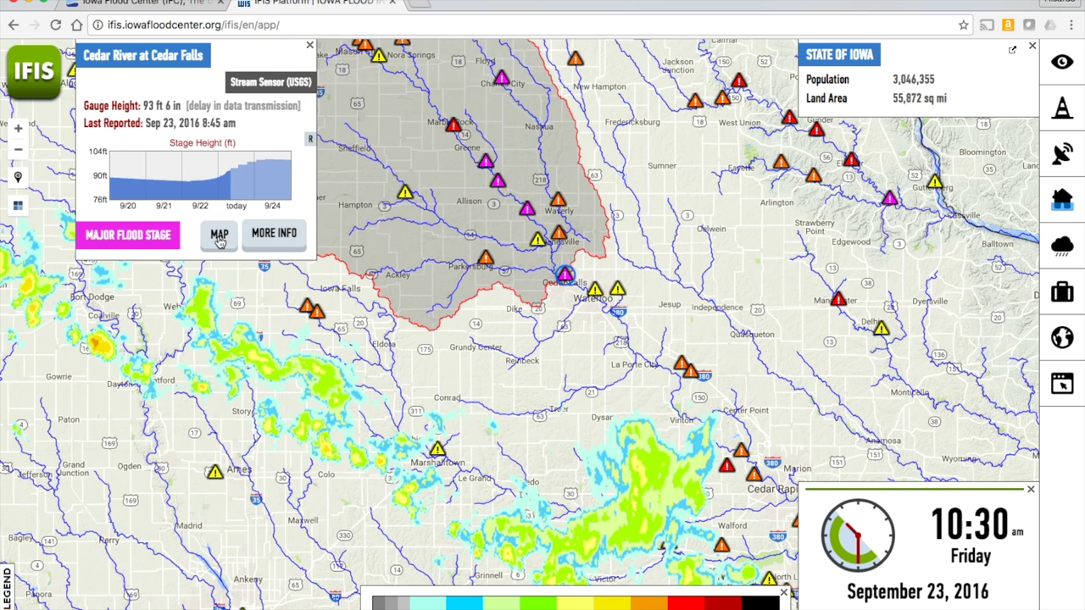
{"action": "left_click", "coordinate": [219, 237]}
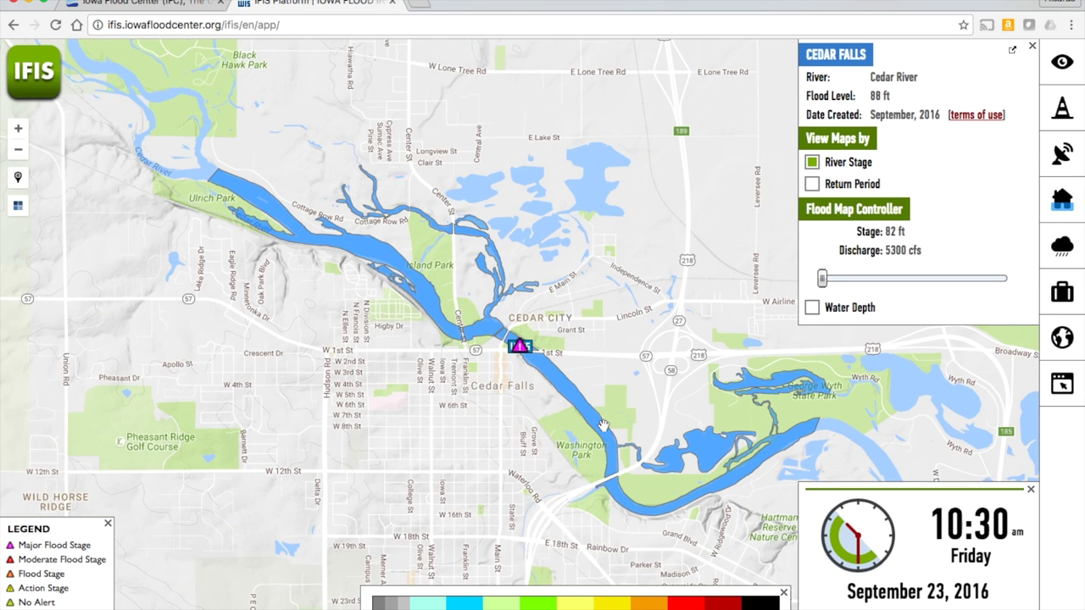
{"action": "left_click", "coordinate": [822, 281]}
{"action": "left_click_drag", "start_coordinate": [823, 280], "coordinate": [937, 279]}
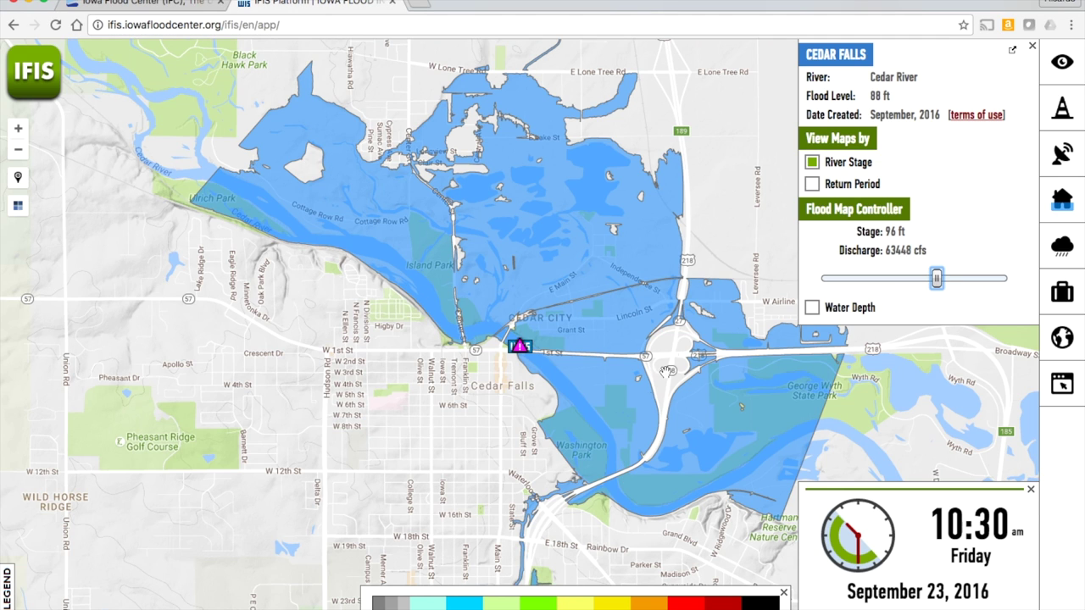
Step: Zoom into the flooded area, then turn on the Flood Map Scenarios for Iowa layer
{"action": "left_click", "coordinate": [582, 334]}
{"action": "scroll", "coordinate": [582, 334], "scroll_direction": "up", "scroll_amount": 1}
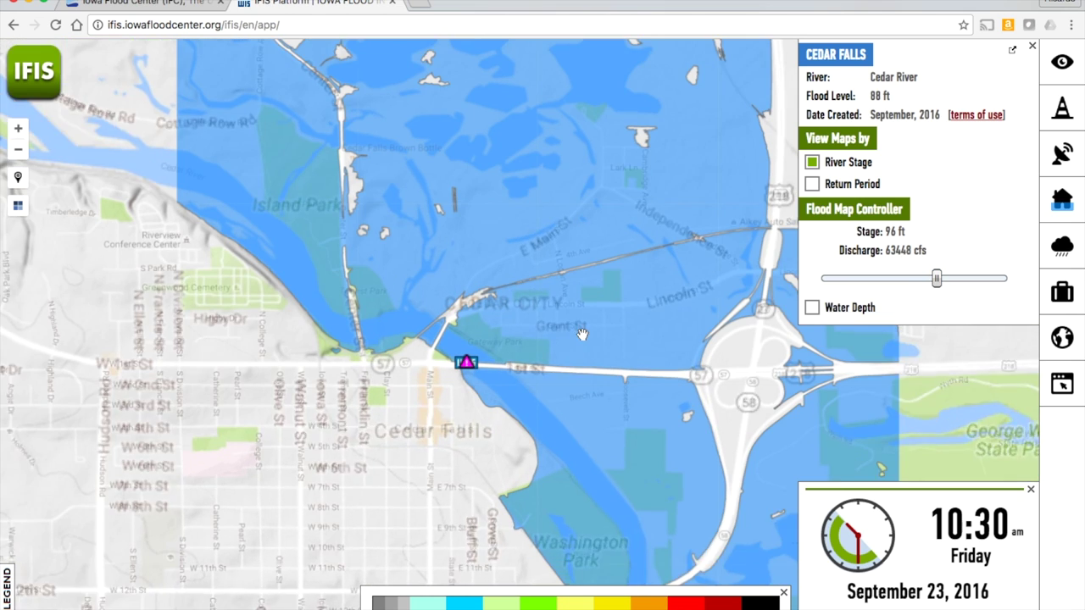
{"action": "left_click_drag", "start_coordinate": [598, 337], "coordinate": [477, 252]}
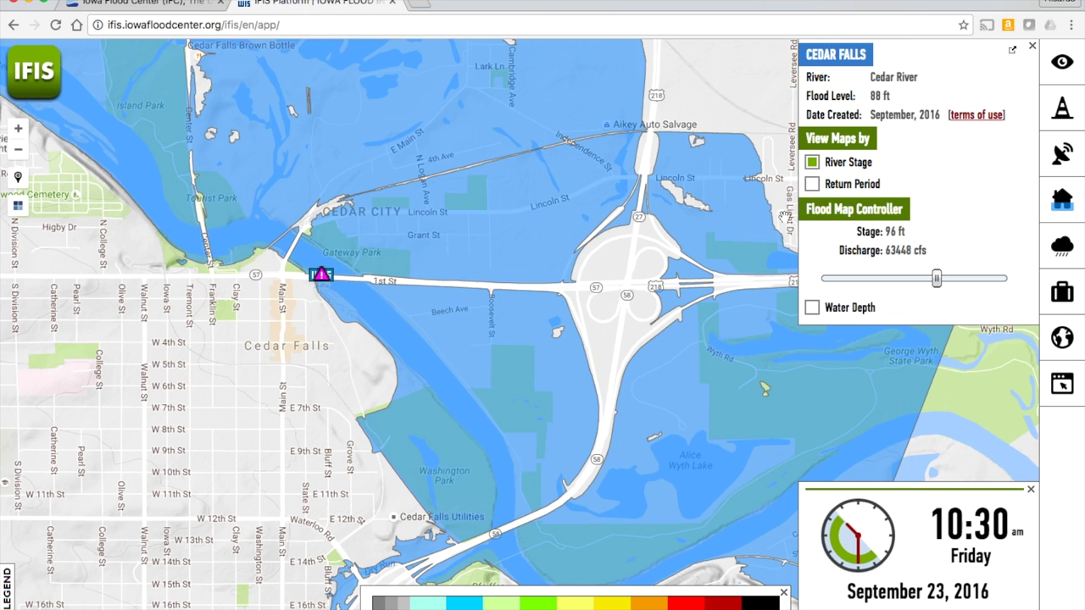
{"action": "left_click", "coordinate": [1057, 210]}
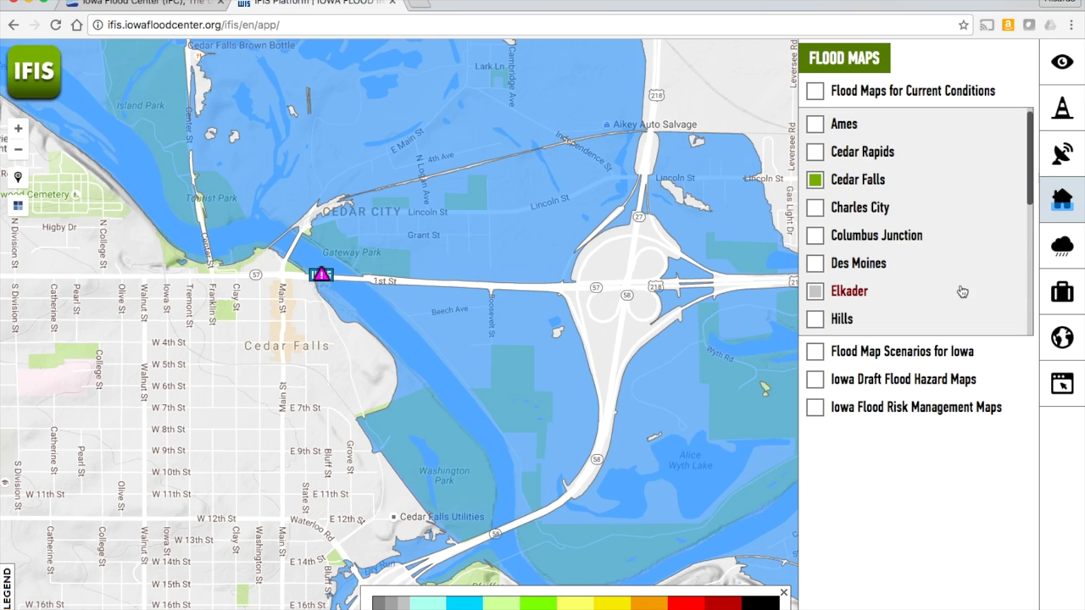
{"action": "left_click", "coordinate": [906, 359]}
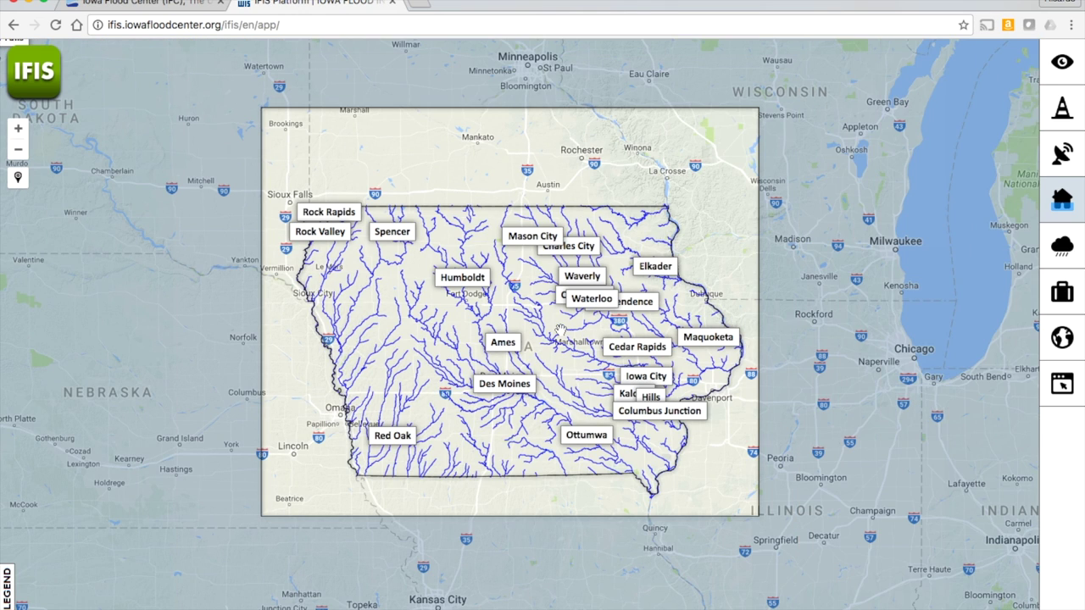
Step: Zoom toward Cedar Rapids and open its flood inundation map information
{"action": "scroll", "coordinate": [586, 335], "scroll_direction": "up", "scroll_amount": 2}
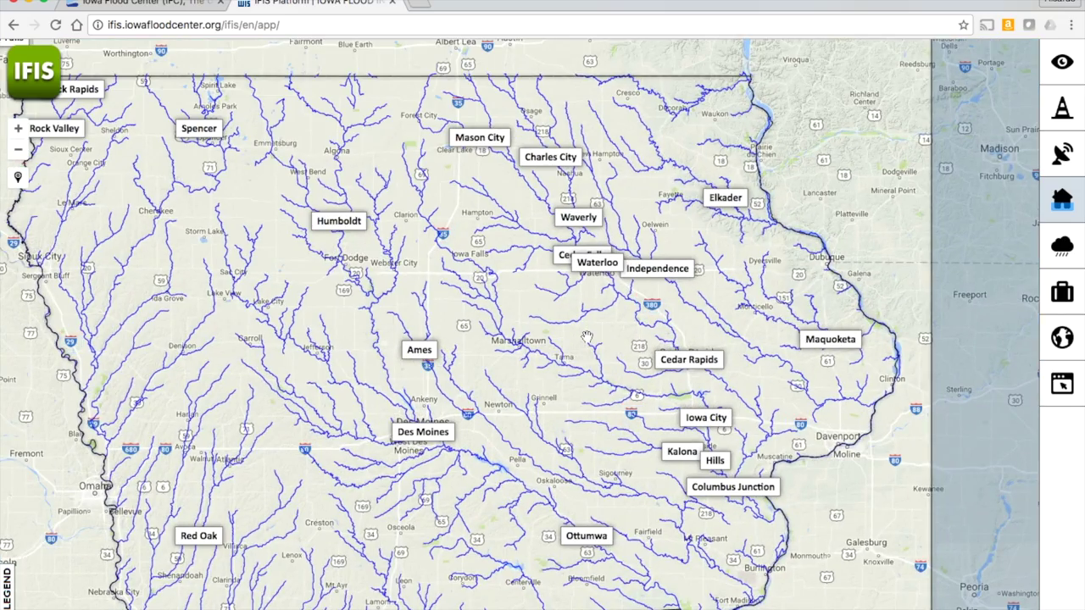
{"action": "scroll", "coordinate": [612, 310], "scroll_direction": "up", "scroll_amount": 2}
{"action": "left_click_drag", "start_coordinate": [615, 307], "coordinate": [538, 270]}
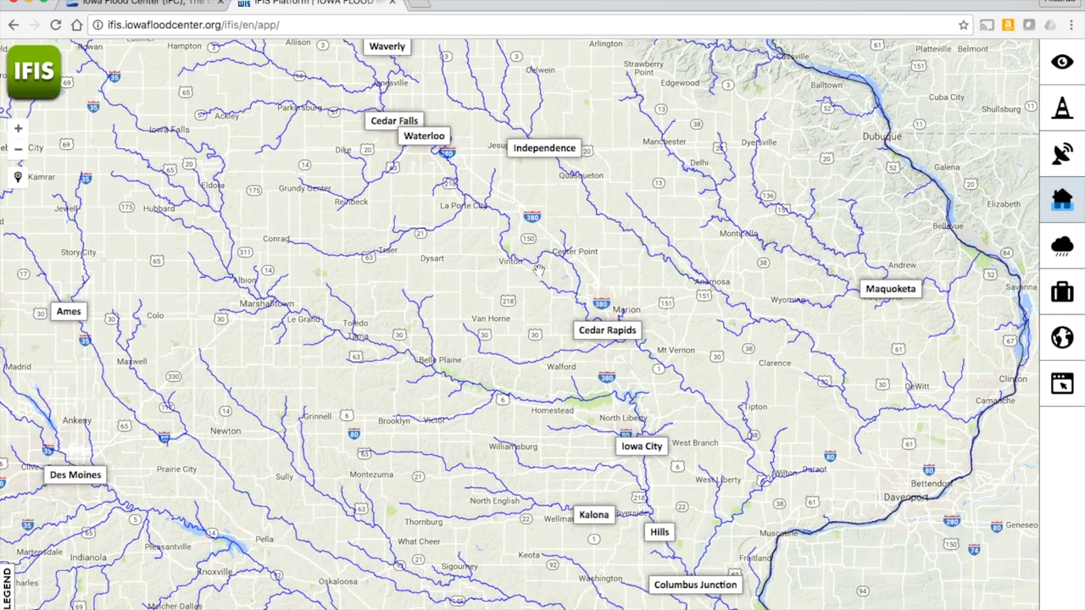
{"action": "left_click", "coordinate": [608, 333]}
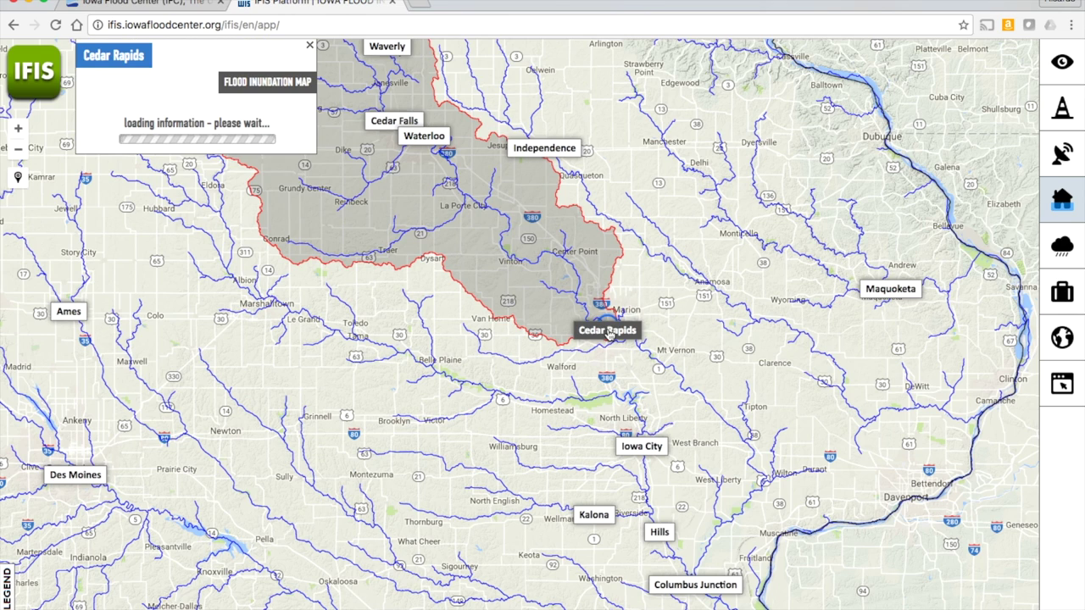
Step: Load the Cedar Rapids flood map, raise the stage to 22 ft, and zoom into downtown
{"action": "left_click", "coordinate": [273, 167]}
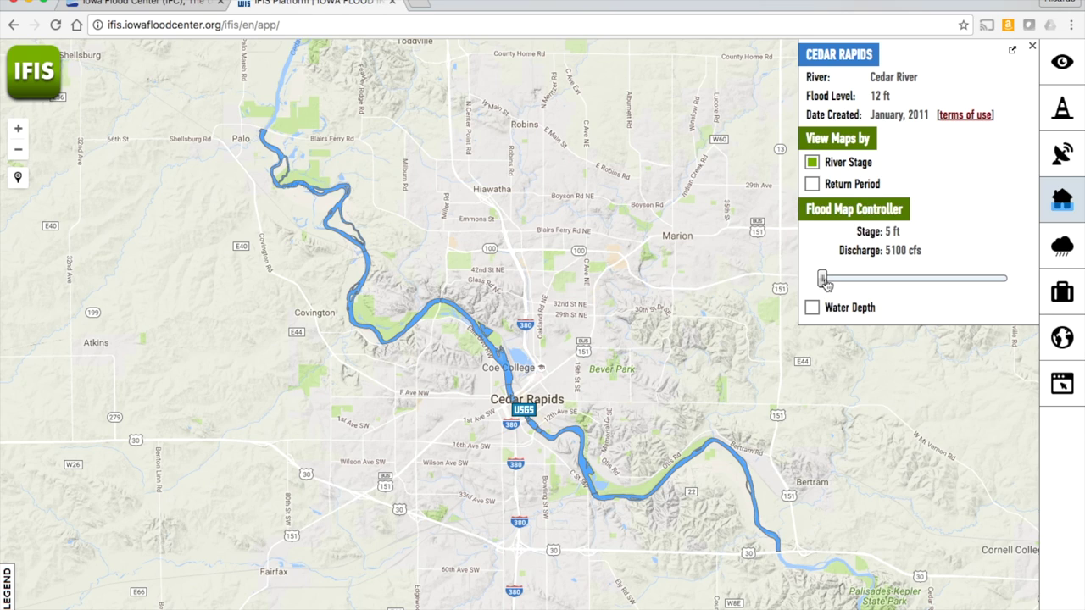
{"action": "left_click_drag", "start_coordinate": [822, 280], "coordinate": [931, 285]}
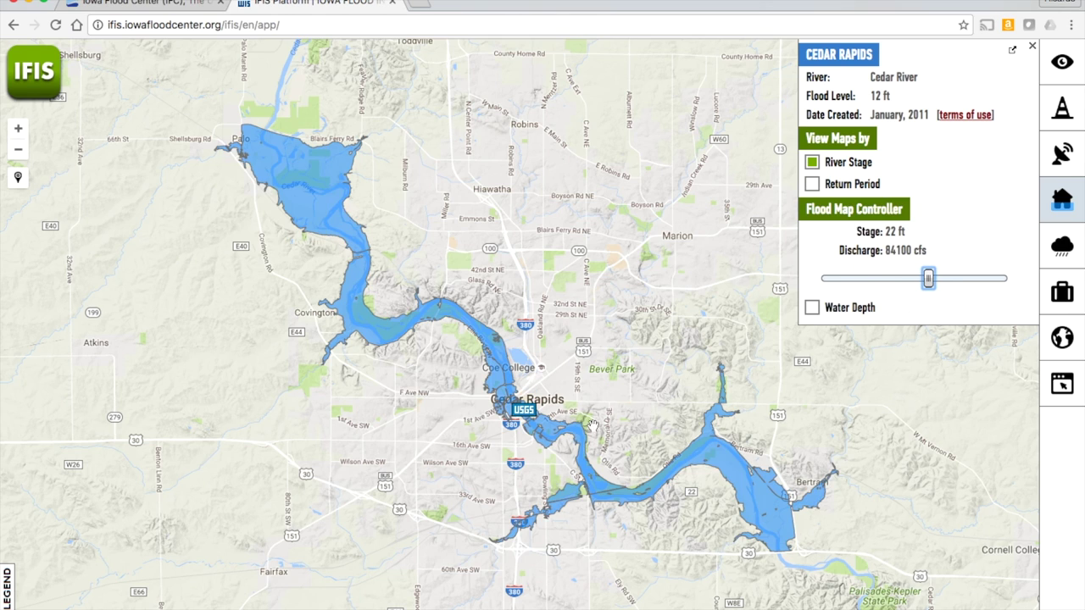
{"action": "scroll", "coordinate": [546, 398], "scroll_direction": "up", "scroll_amount": 1}
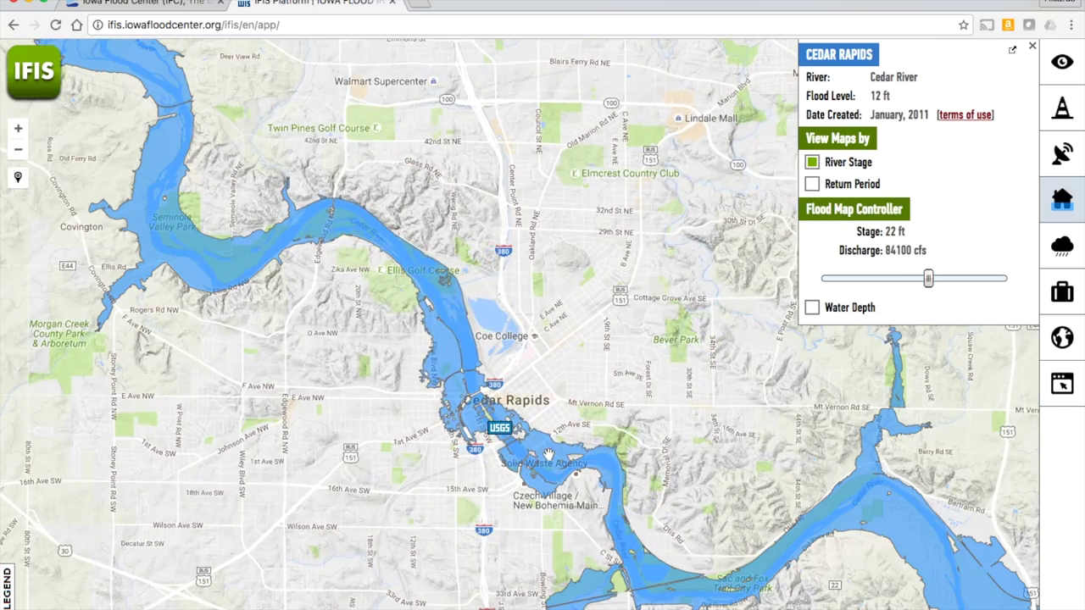
{"action": "scroll", "coordinate": [555, 478], "scroll_direction": "up", "scroll_amount": 1}
{"action": "scroll", "coordinate": [495, 311], "scroll_direction": "up", "scroll_amount": 1}
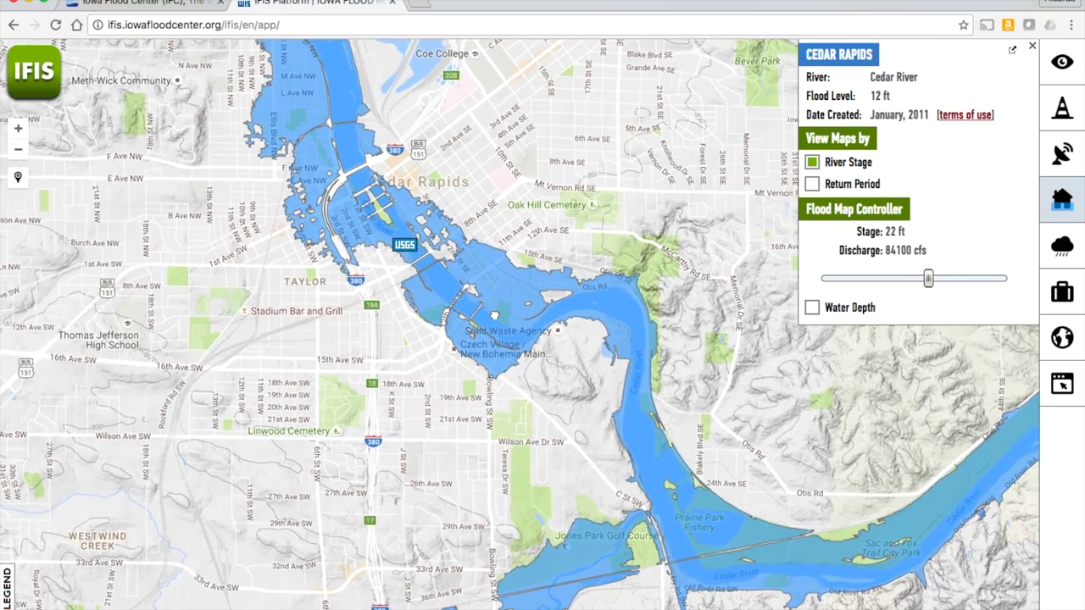
{"action": "scroll", "coordinate": [495, 311], "scroll_direction": "up", "scroll_amount": 1}
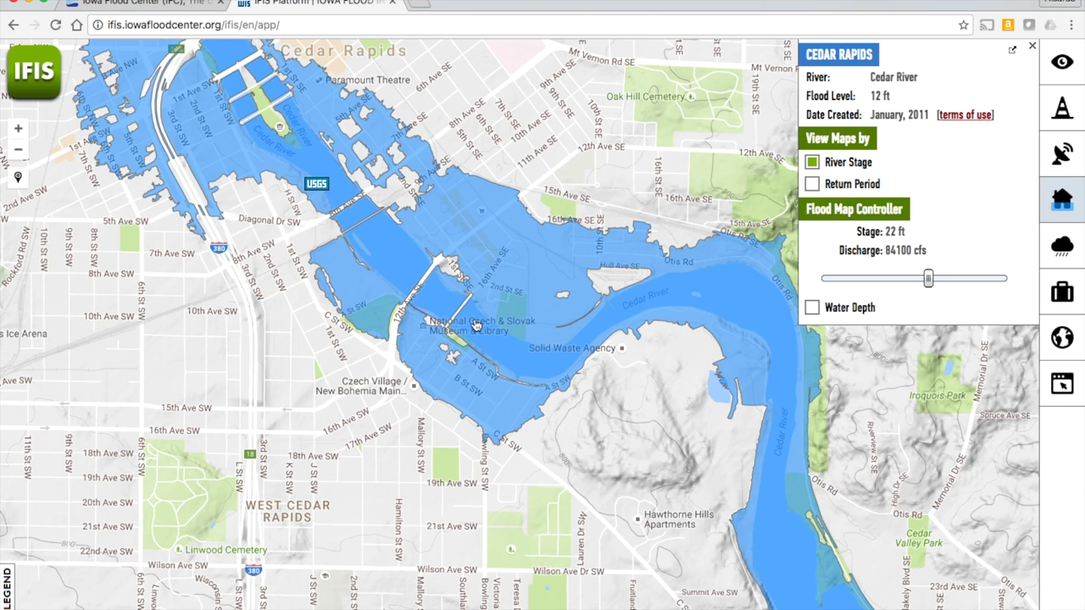
Step: Check the NewBo City Market details, then pan to flooded neighbourhoods north-west of downtown
{"action": "left_click", "coordinate": [482, 212]}
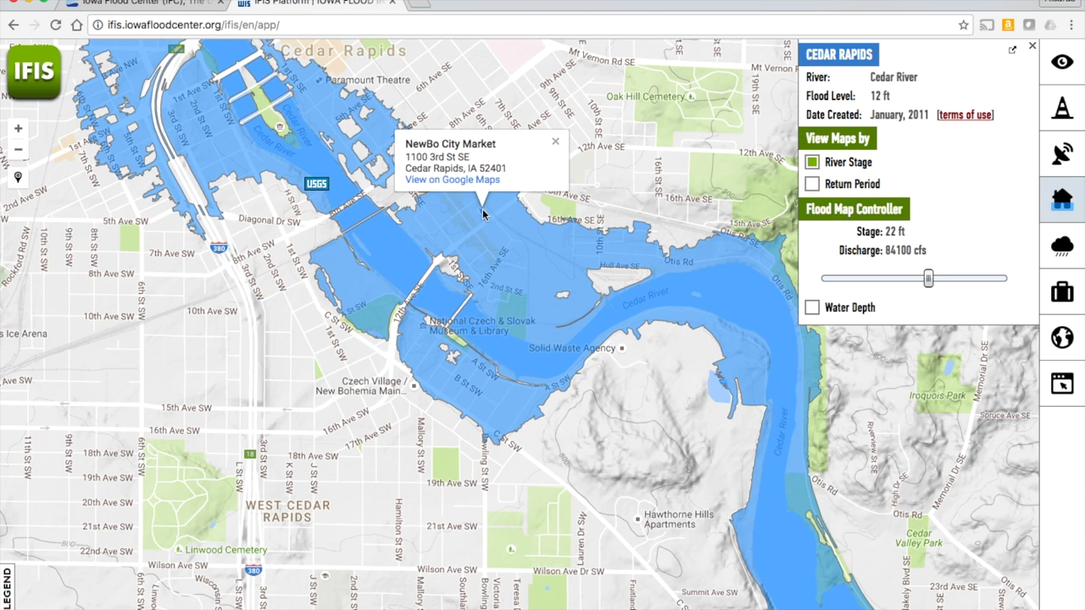
{"action": "left_click", "coordinate": [555, 141]}
{"action": "left_click_drag", "start_coordinate": [450, 235], "coordinate": [520, 439]}
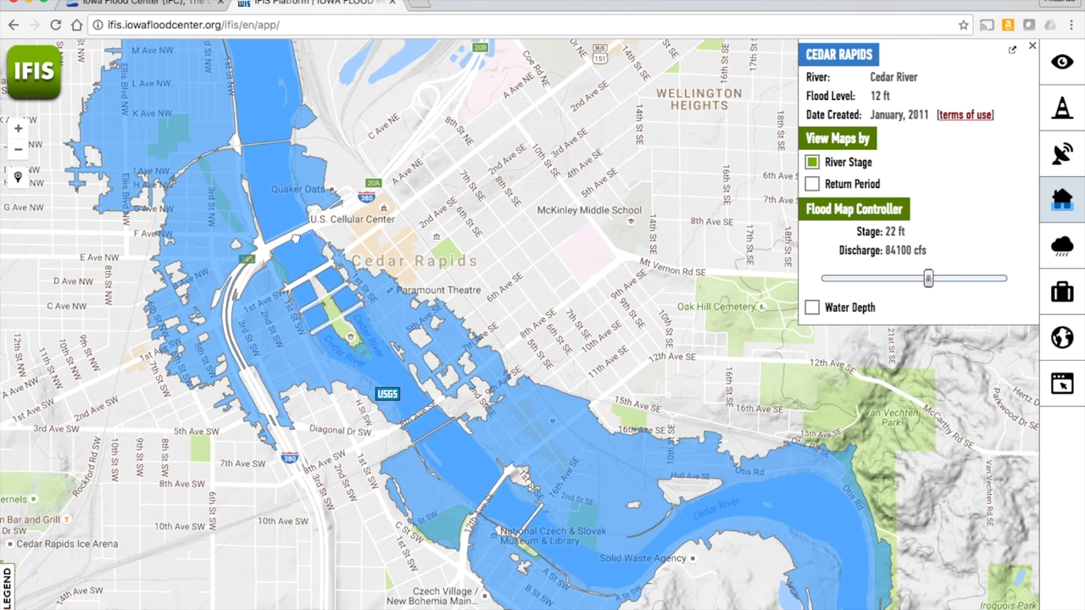
{"action": "left_click_drag", "start_coordinate": [296, 239], "coordinate": [420, 292]}
{"action": "mouse_move", "coordinate": [19, 178]}
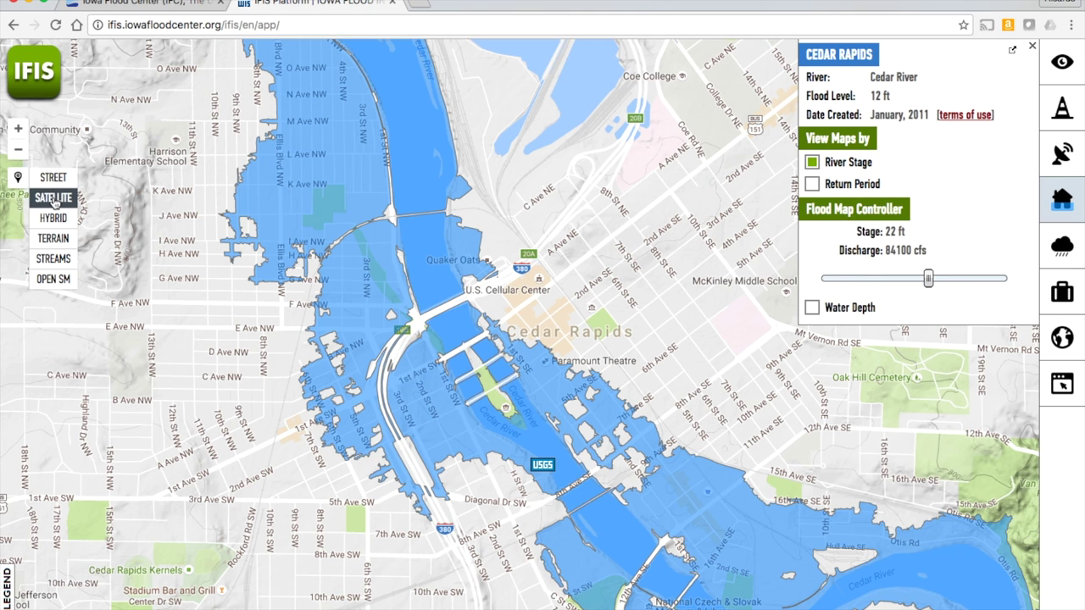
Step: Switch the base map to Satellite and explore flooded downtown Cedar Rapids, its bridges and highway
{"action": "left_click", "coordinate": [53, 199]}
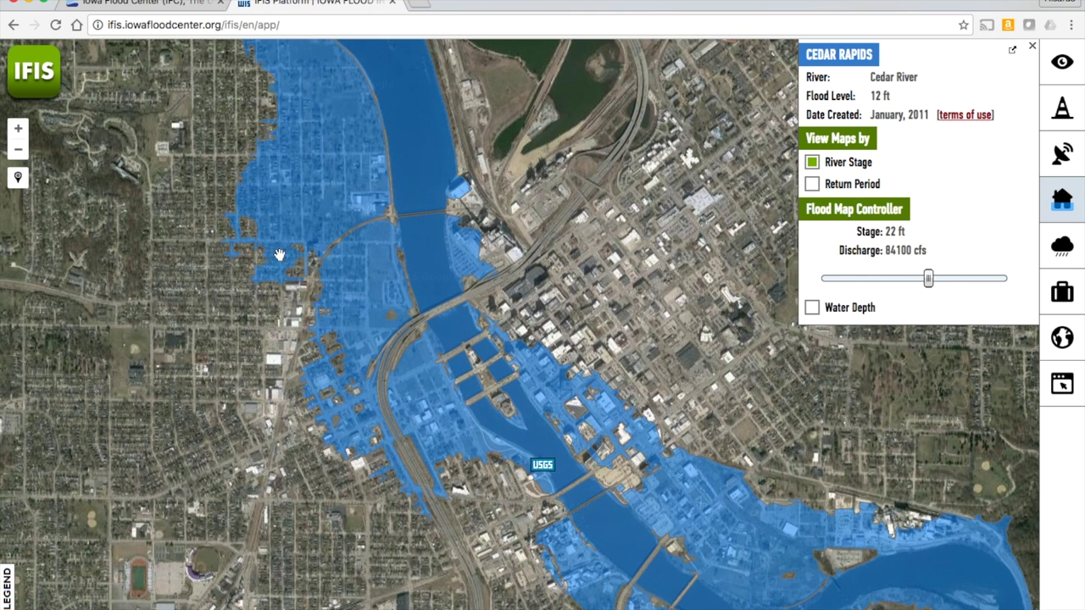
{"action": "scroll", "coordinate": [290, 235], "scroll_direction": "up", "scroll_amount": 2}
{"action": "scroll", "coordinate": [308, 291], "scroll_direction": "up", "scroll_amount": 2}
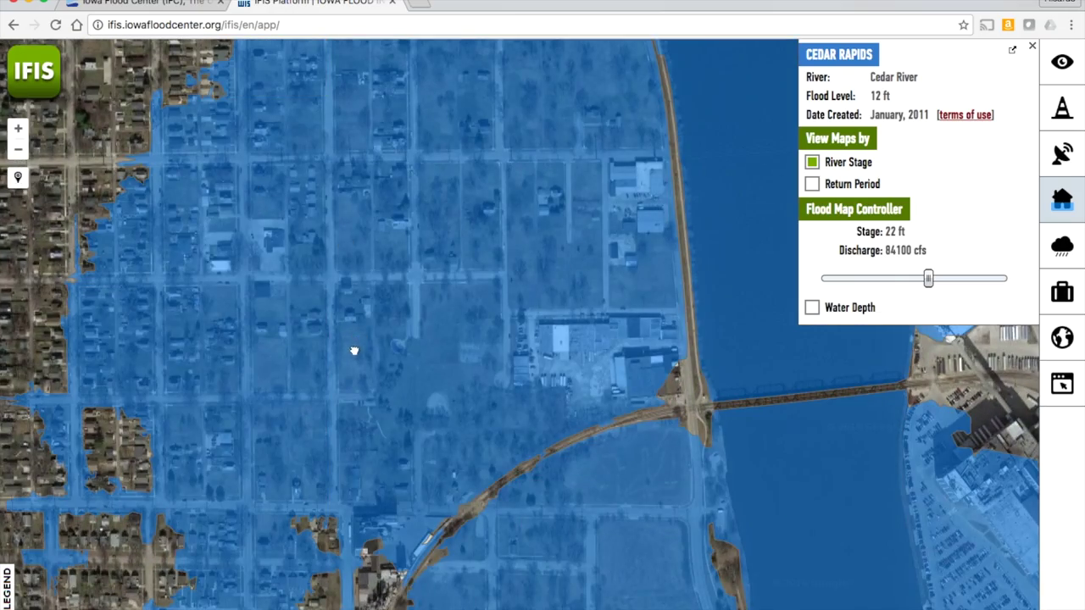
{"action": "scroll", "coordinate": [481, 335], "scroll_direction": "up", "scroll_amount": 1}
{"action": "left_click_drag", "start_coordinate": [481, 335], "coordinate": [228, 161]}
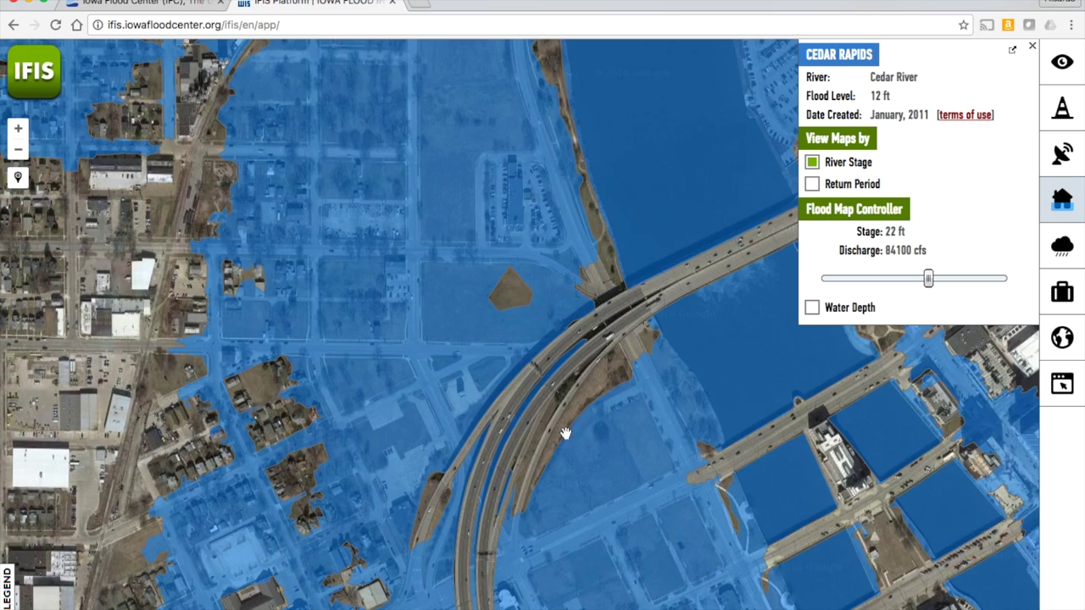
{"action": "left_click_drag", "start_coordinate": [564, 432], "coordinate": [375, 201]}
{"action": "left_click_drag", "start_coordinate": [522, 500], "coordinate": [353, 441]}
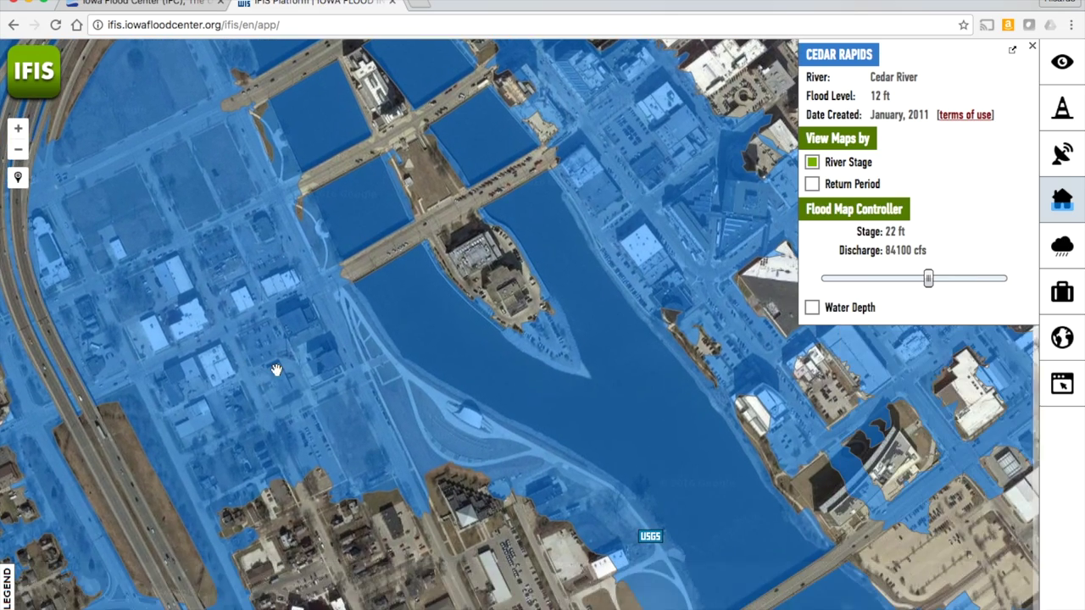
{"action": "left_click_drag", "start_coordinate": [788, 375], "coordinate": [576, 435]}
{"action": "left_click_drag", "start_coordinate": [574, 251], "coordinate": [493, 328]}
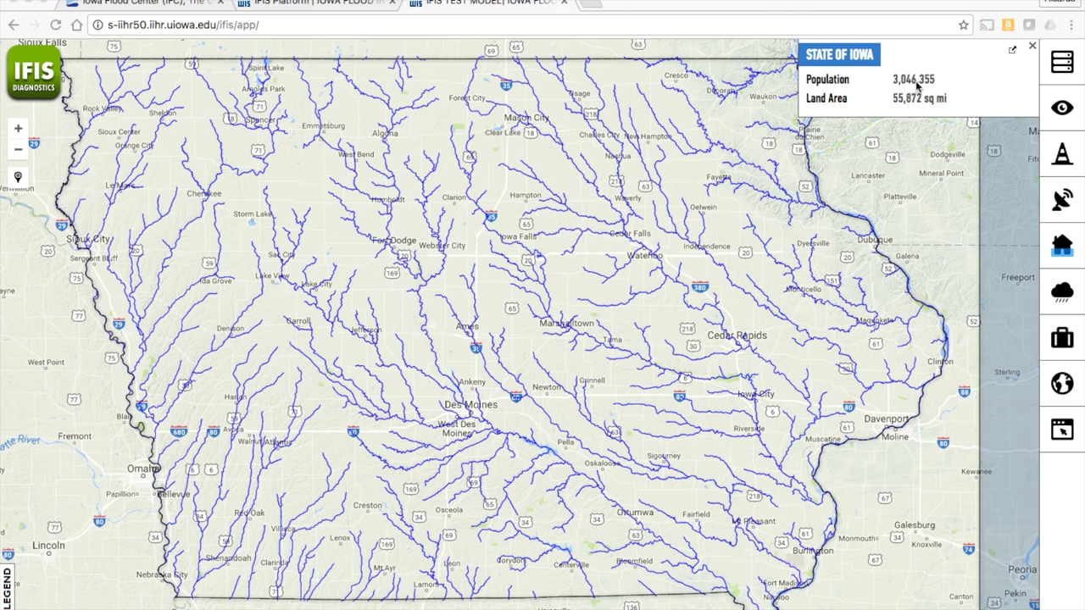
Step: Turn on the Single model Flow Index river layer in Model Diagnostics
{"action": "left_click", "coordinate": [1064, 68]}
{"action": "left_click", "coordinate": [890, 126]}
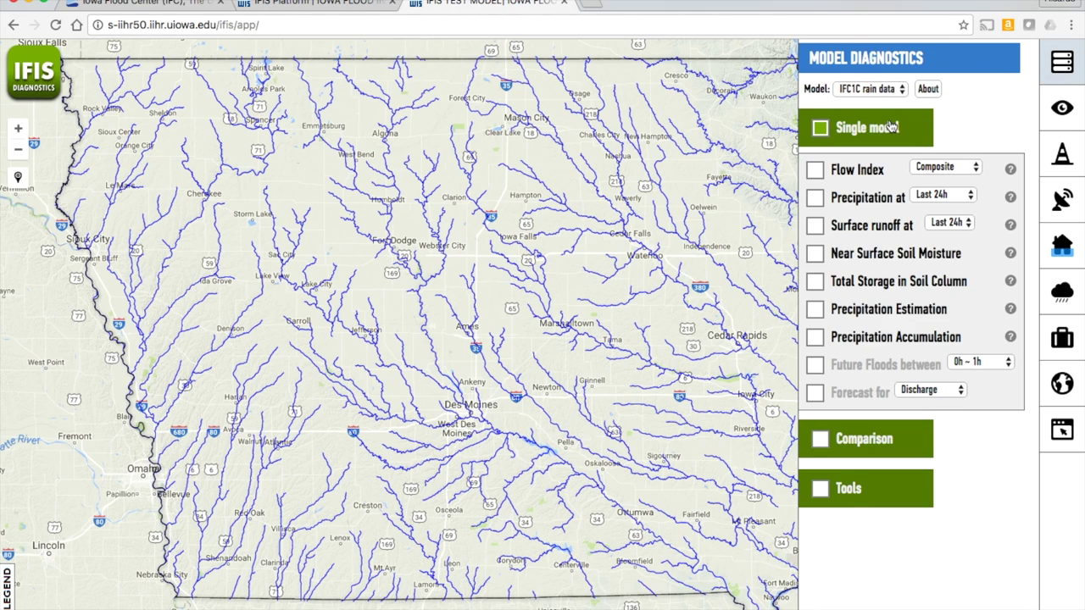
{"action": "left_click", "coordinate": [858, 174]}
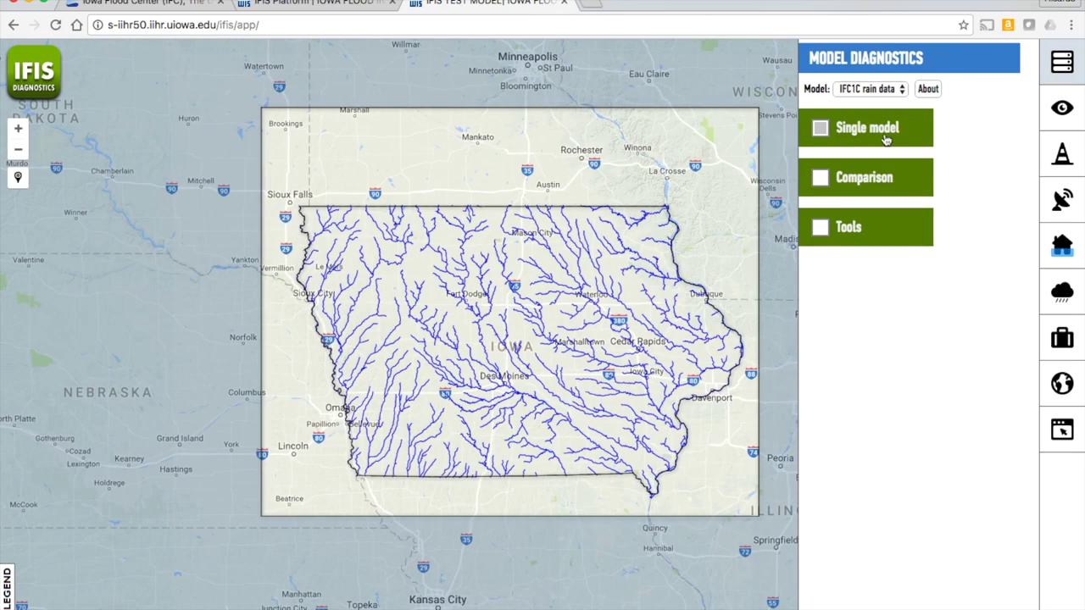
{"action": "left_click", "coordinate": [872, 128]}
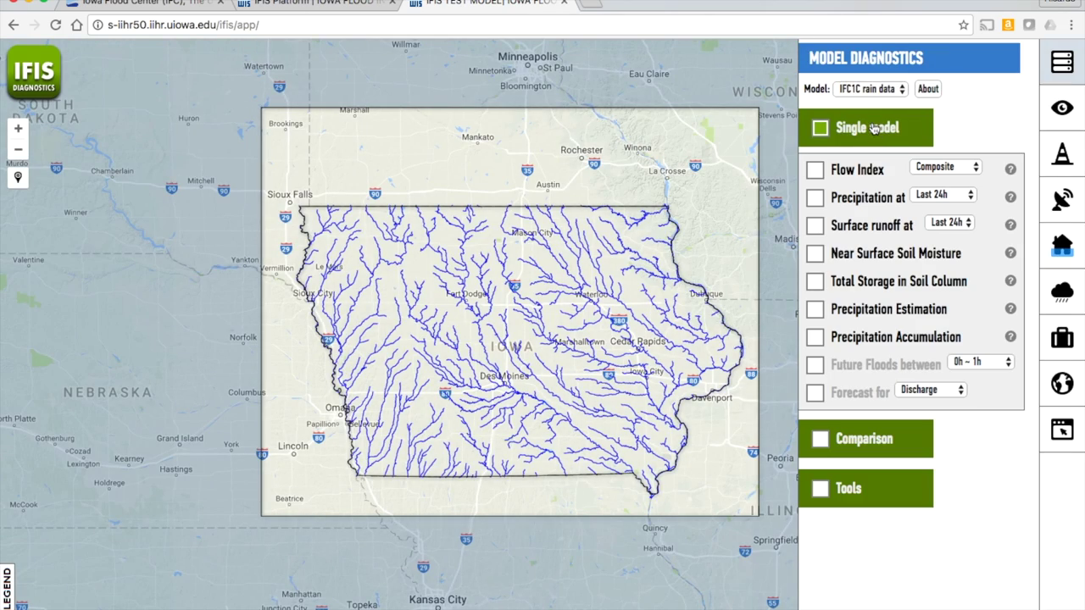
{"action": "left_click", "coordinate": [858, 166]}
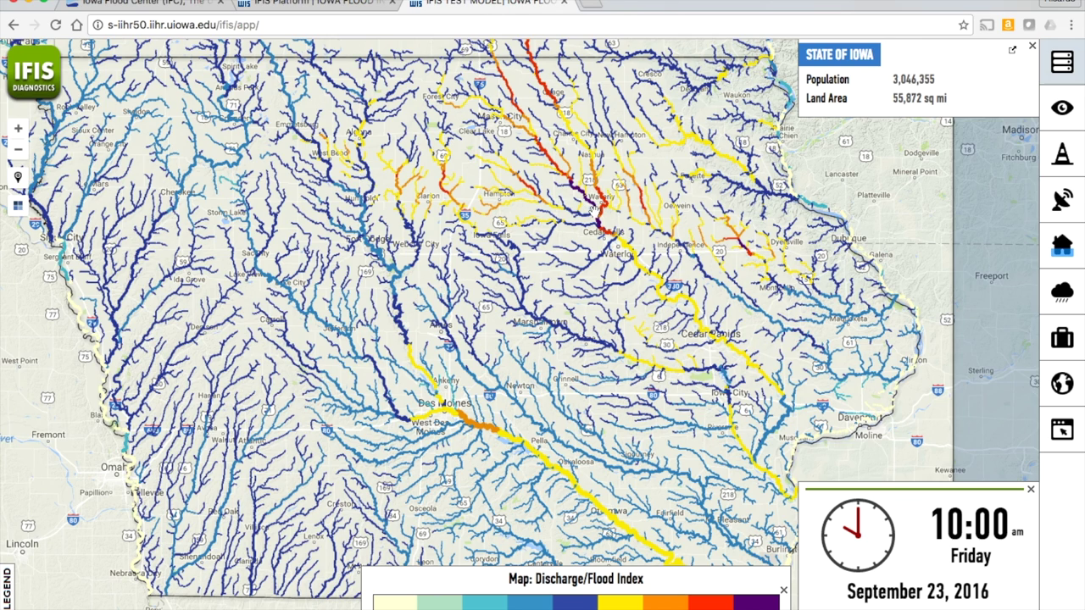
Step: Browse the flow-index map around Waverly and northeast Iowa, then zoom out one level
{"action": "scroll", "coordinate": [595, 209], "scroll_direction": "up", "scroll_amount": 2}
{"action": "left_click_drag", "start_coordinate": [554, 133], "coordinate": [570, 188]}
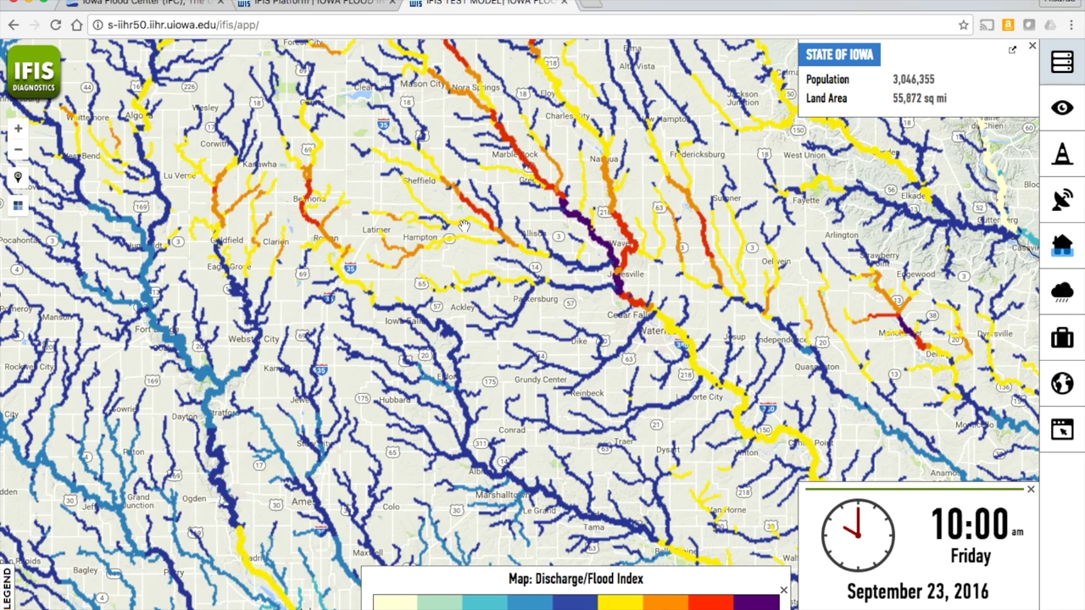
{"action": "left_click_drag", "start_coordinate": [465, 225], "coordinate": [449, 356]}
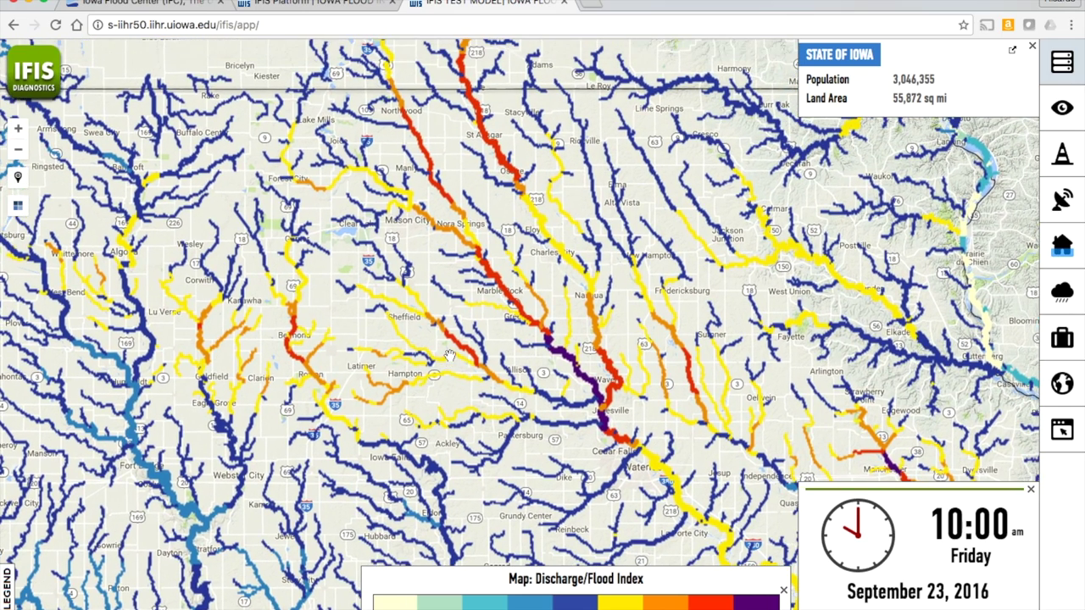
{"action": "left_click_drag", "start_coordinate": [670, 381], "coordinate": [455, 263]}
{"action": "left_click_drag", "start_coordinate": [616, 390], "coordinate": [577, 378]}
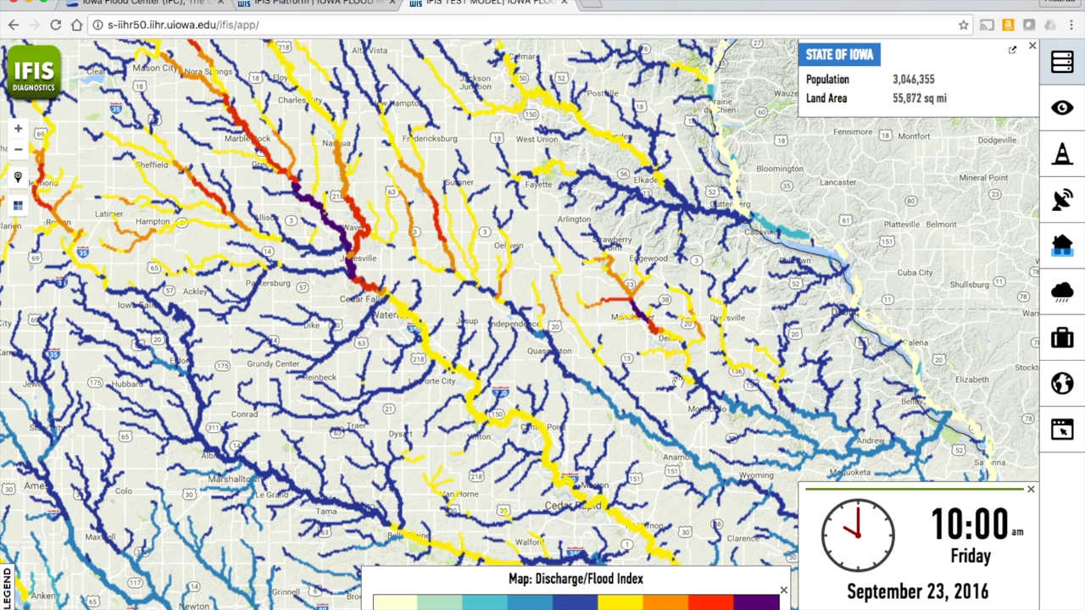
{"action": "left_click", "coordinate": [22, 156]}
{"action": "left_click", "coordinate": [1062, 64]}
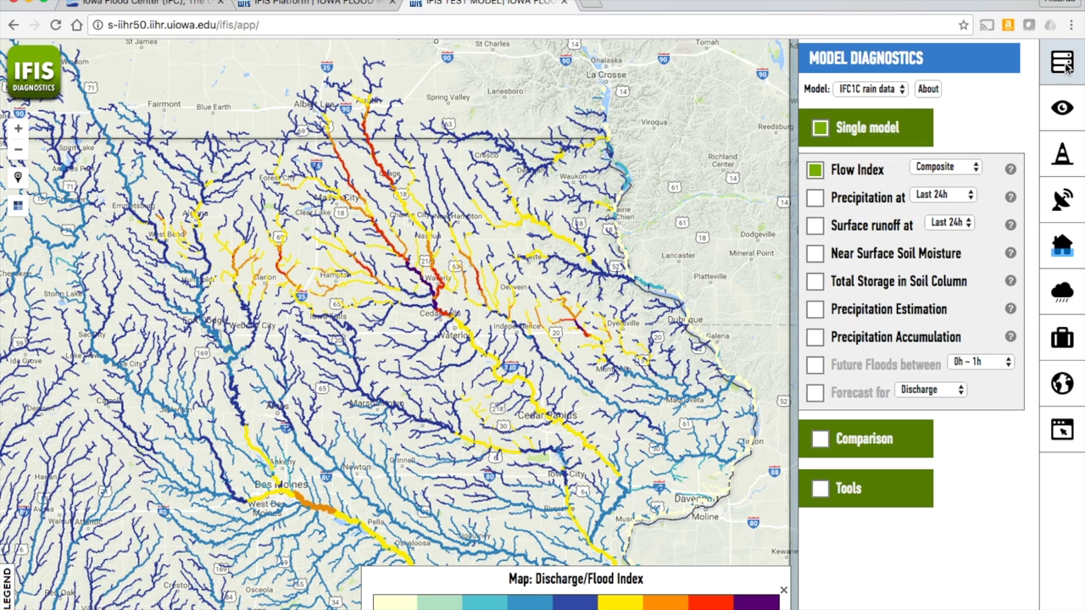
Step: Switch the layer to Precipitation (Last 24h) and centre the map over Iowa
{"action": "left_click", "coordinate": [862, 200]}
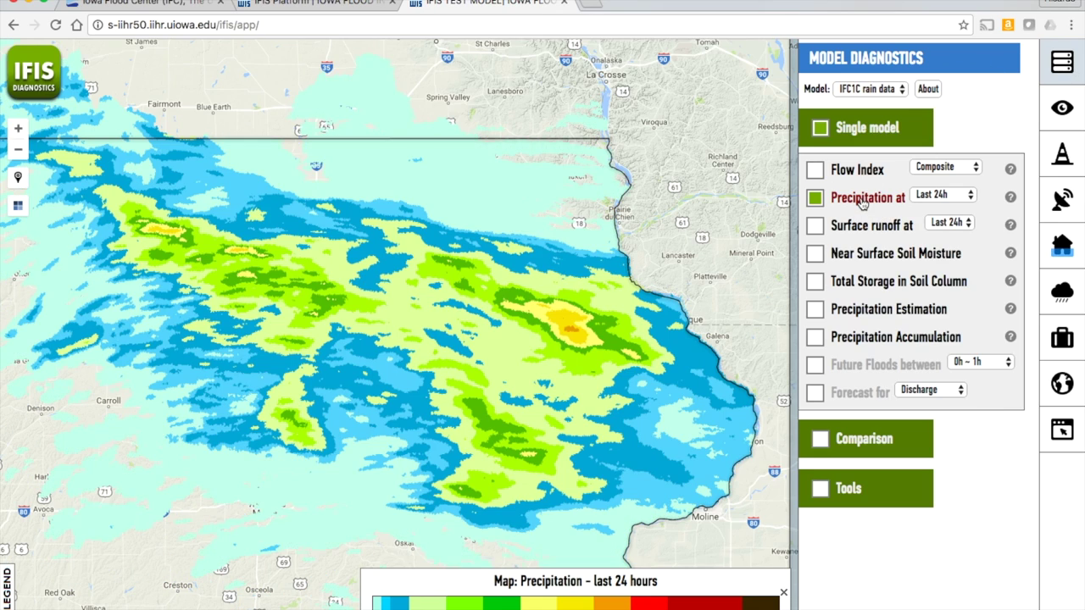
{"action": "left_click_drag", "start_coordinate": [413, 434], "coordinate": [514, 354]}
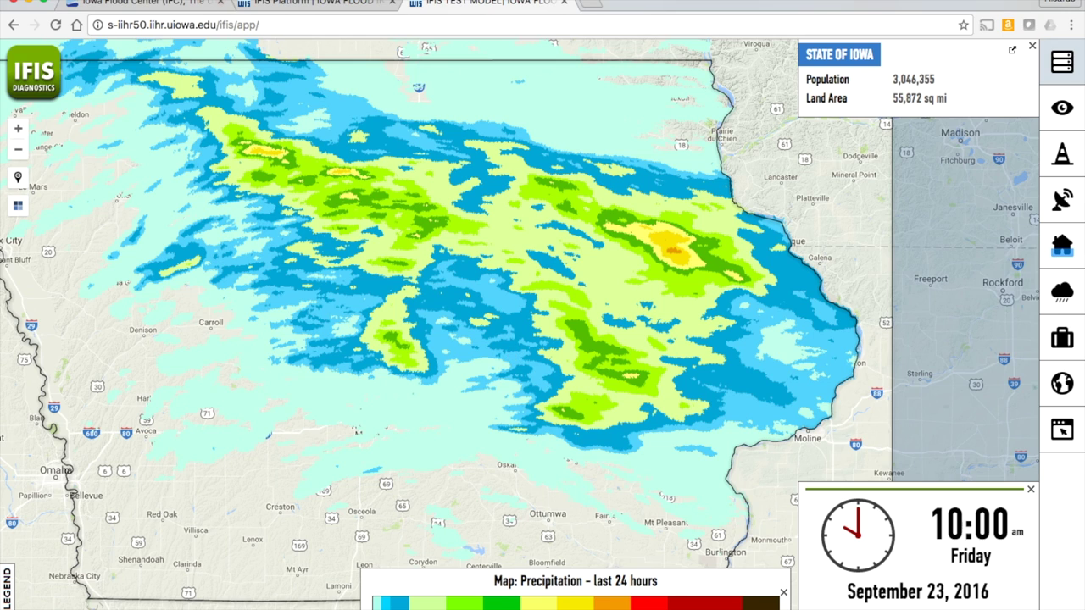
Step: Go back from the Cedar Rapids flood map to the Iowa Flood Information System landing page
{"action": "left_click", "coordinate": [280, 5]}
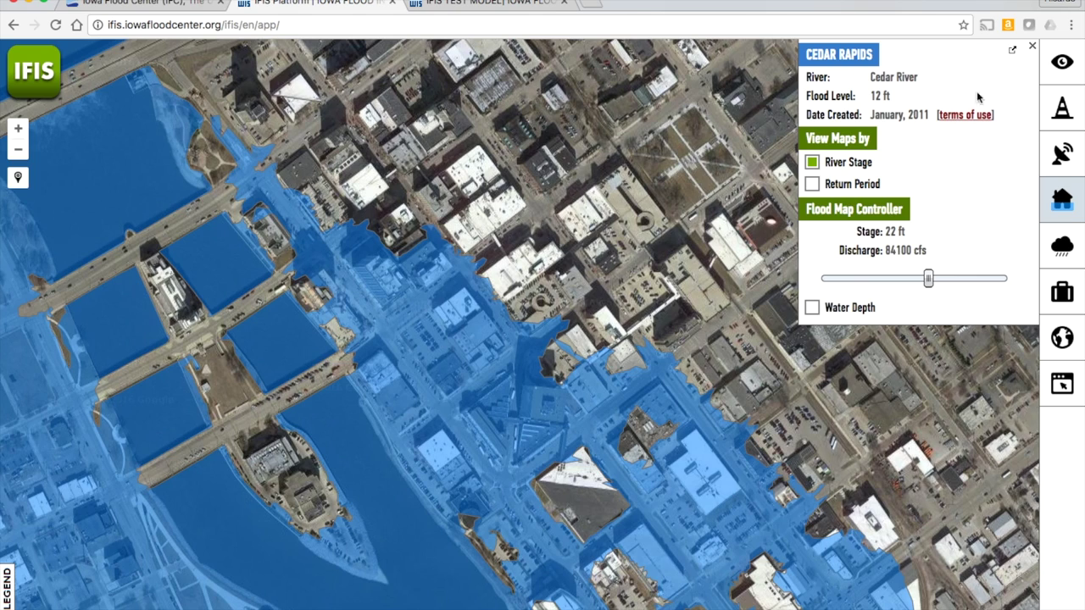
{"action": "left_click", "coordinate": [1060, 63]}
{"action": "left_click", "coordinate": [22, 24]}
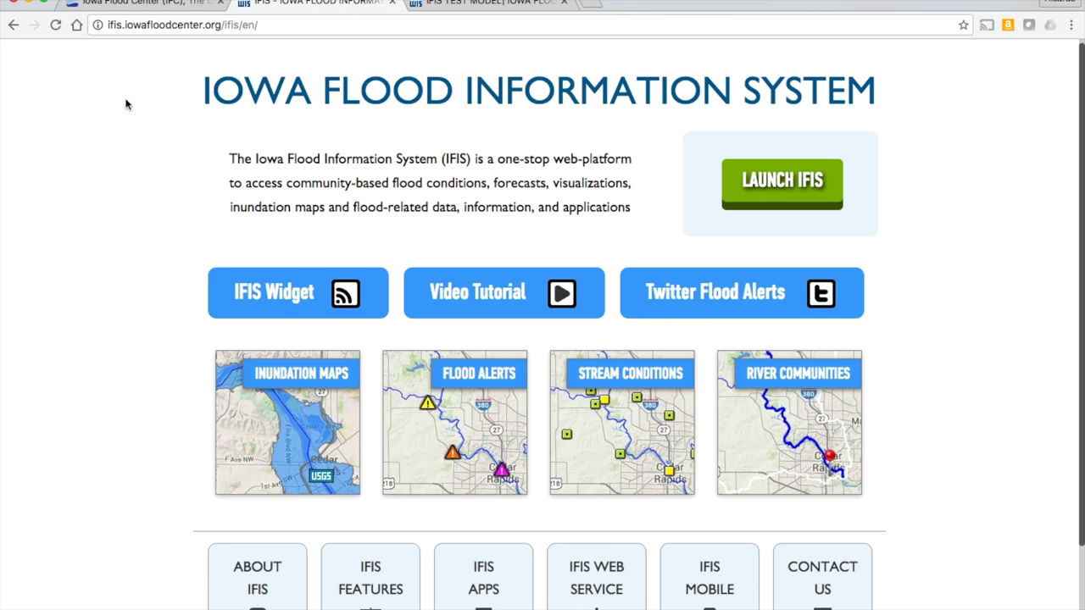